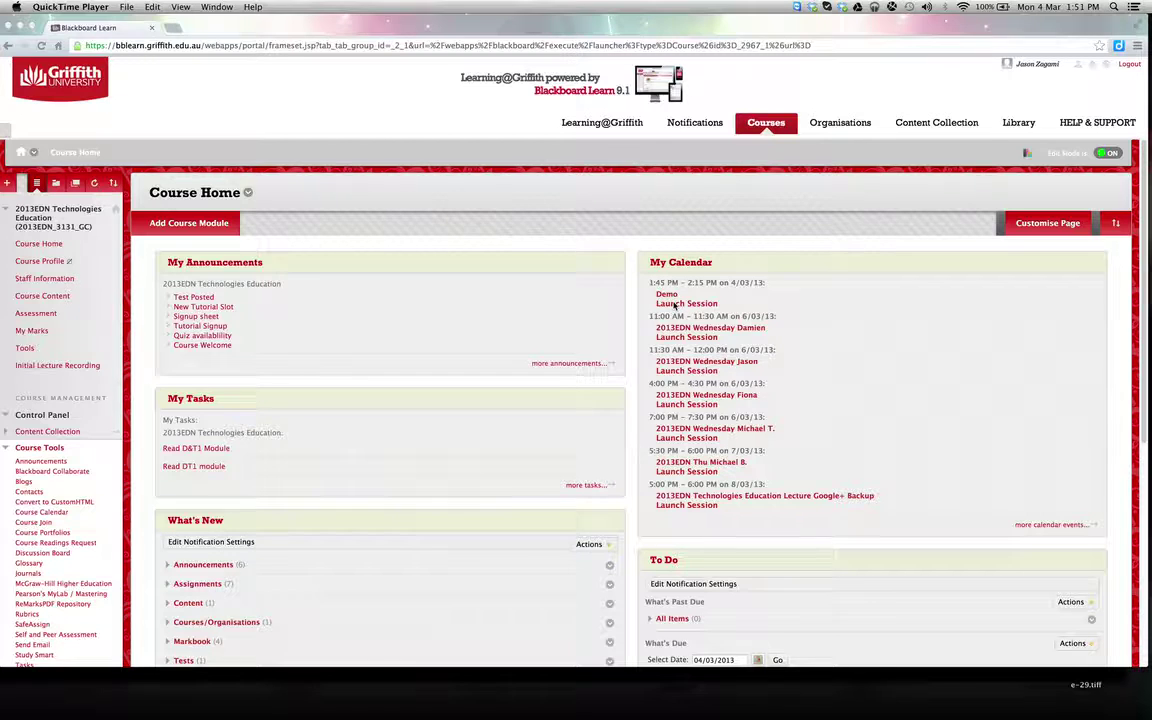
# Launch the Demo session from My Calendar, keep the downloaded join (6).jnlp, and open it.
pyautogui.click(677, 306)
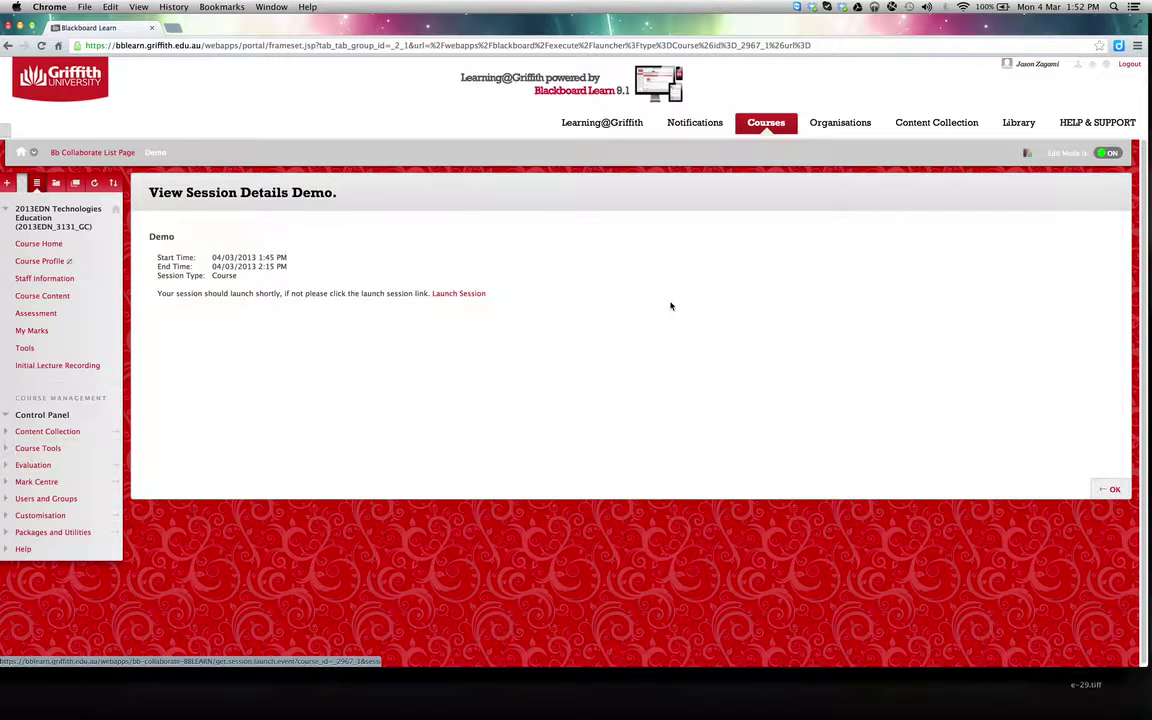
pyautogui.click(448, 293)
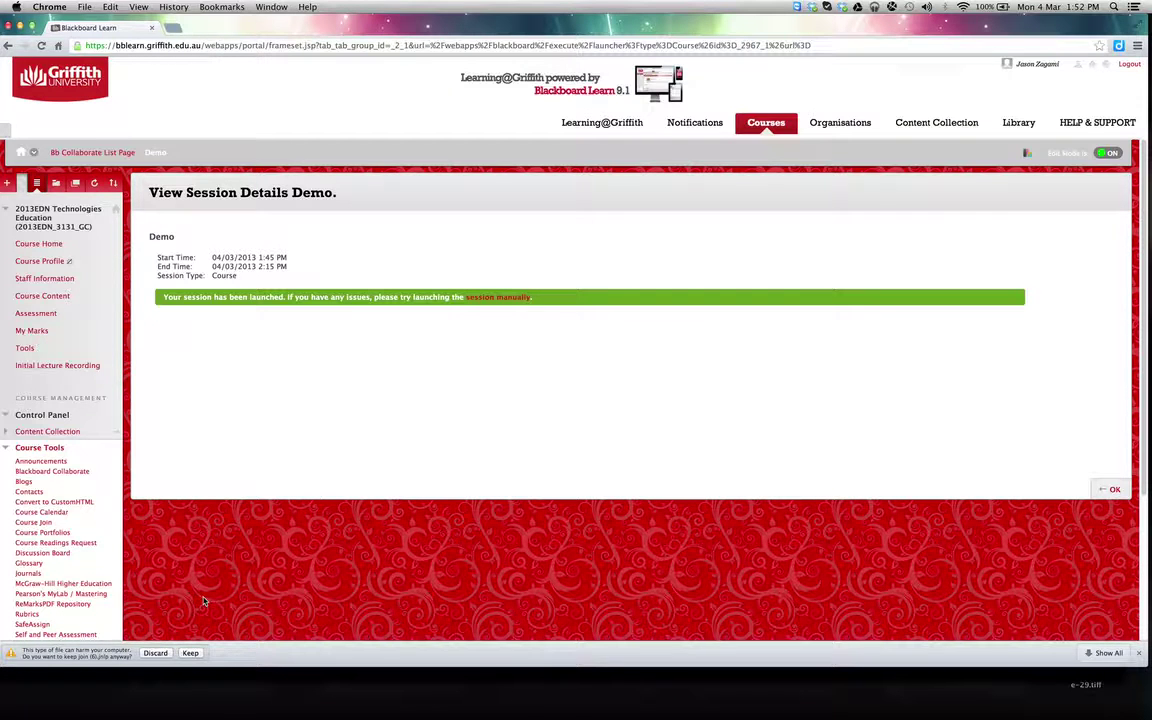
pyautogui.click(190, 653)
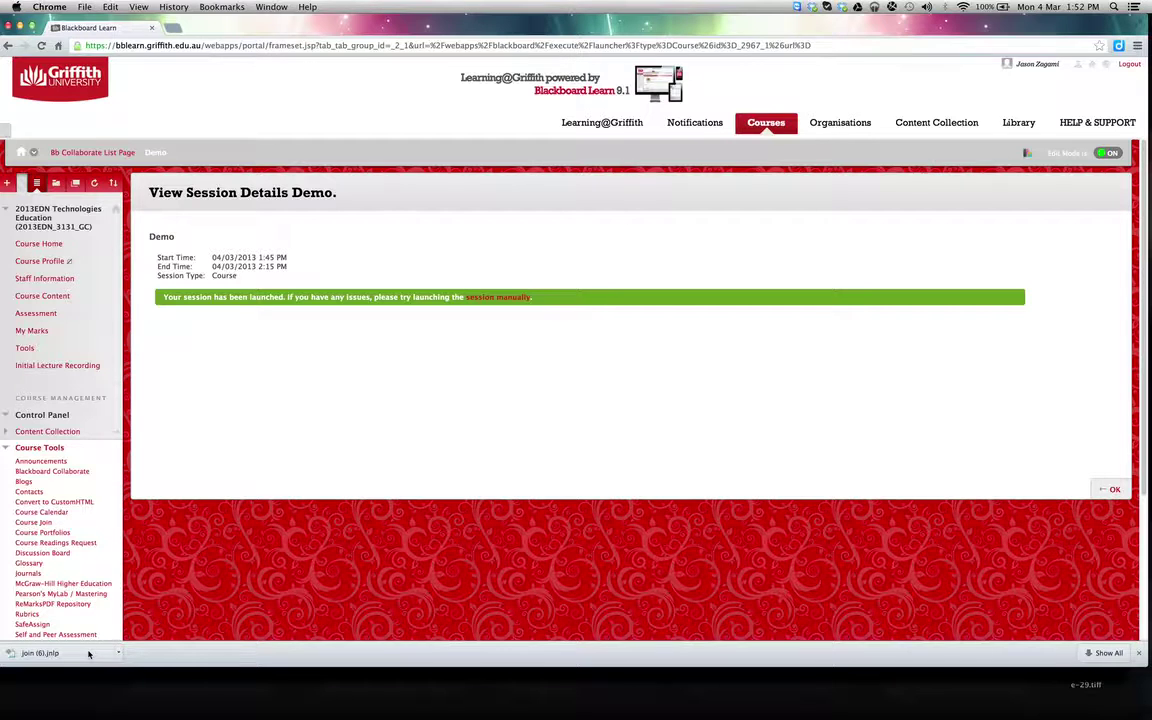
pyautogui.click(88, 653)
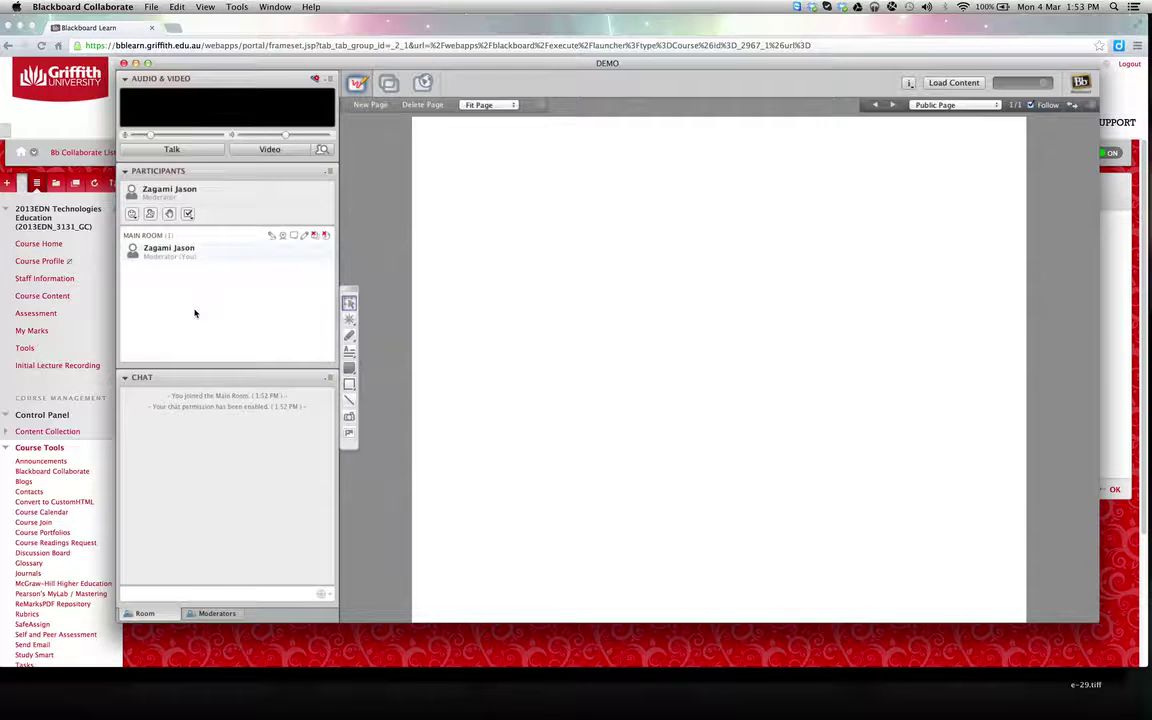
pyautogui.click(236, 7)
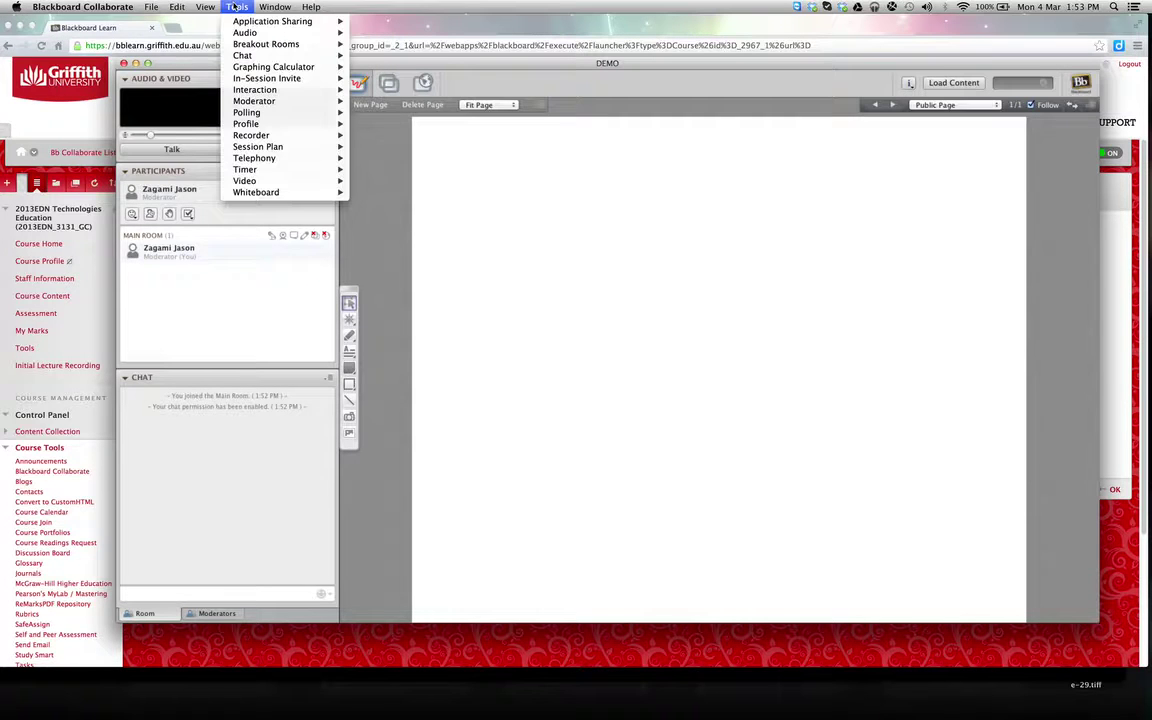
pyautogui.moveTo(222, 33)
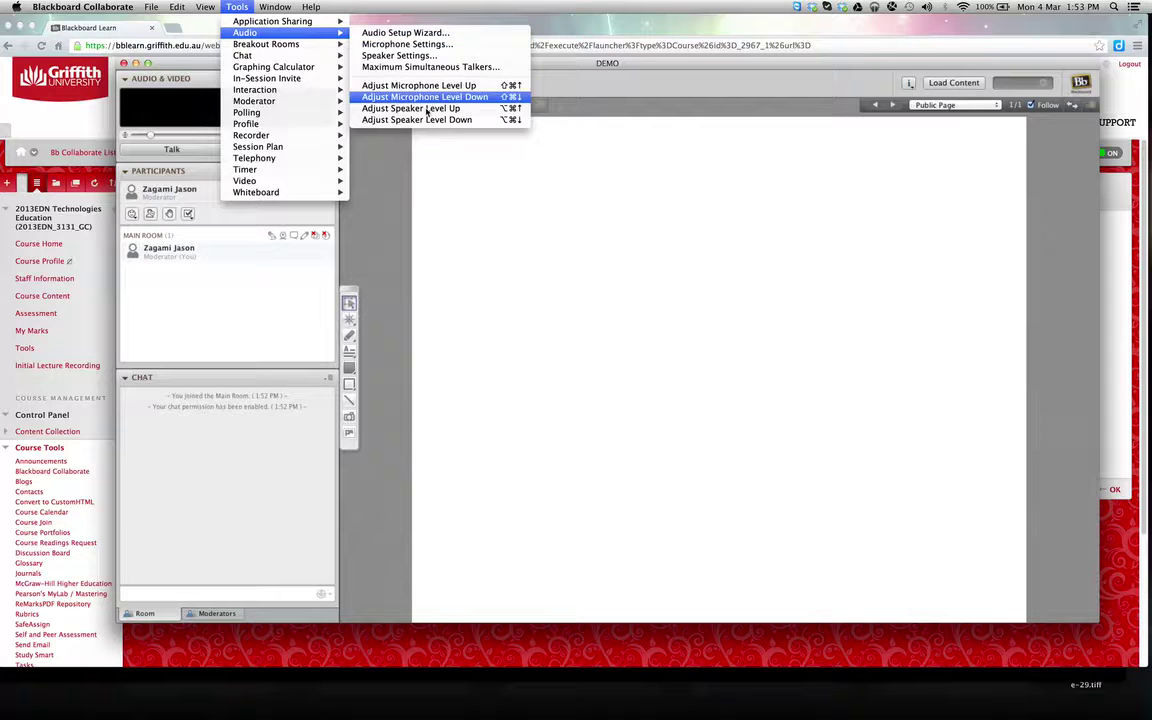
pyautogui.click(452, 180)
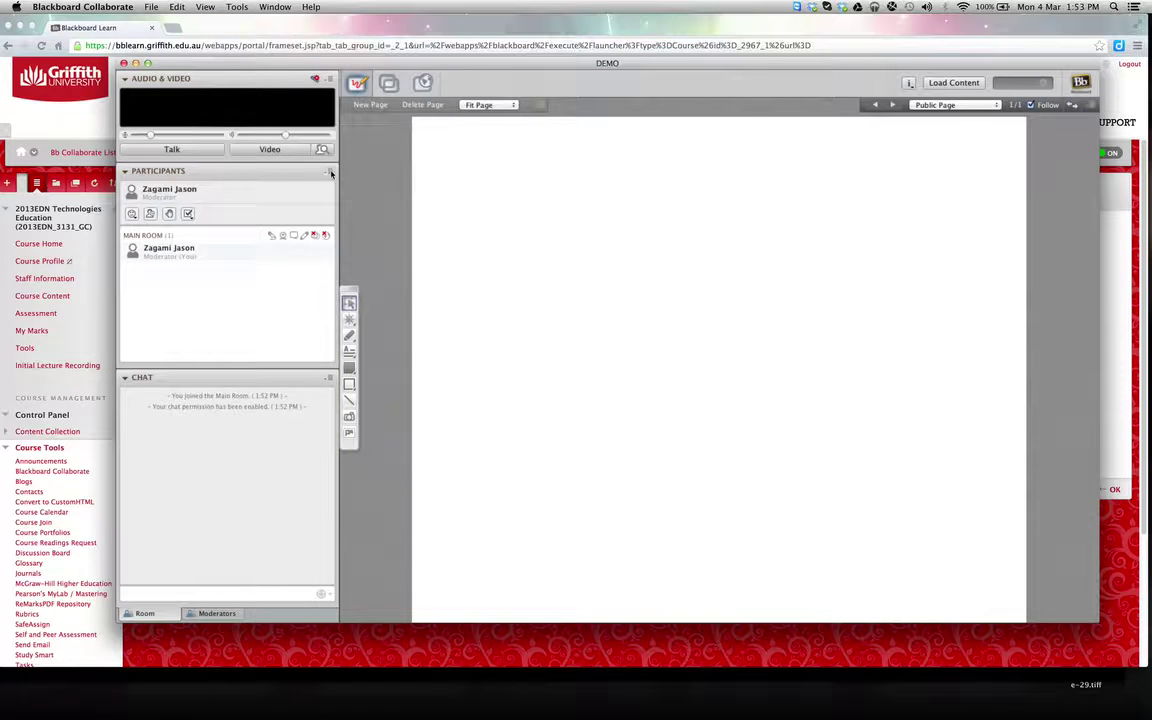
pyautogui.click(187, 152)
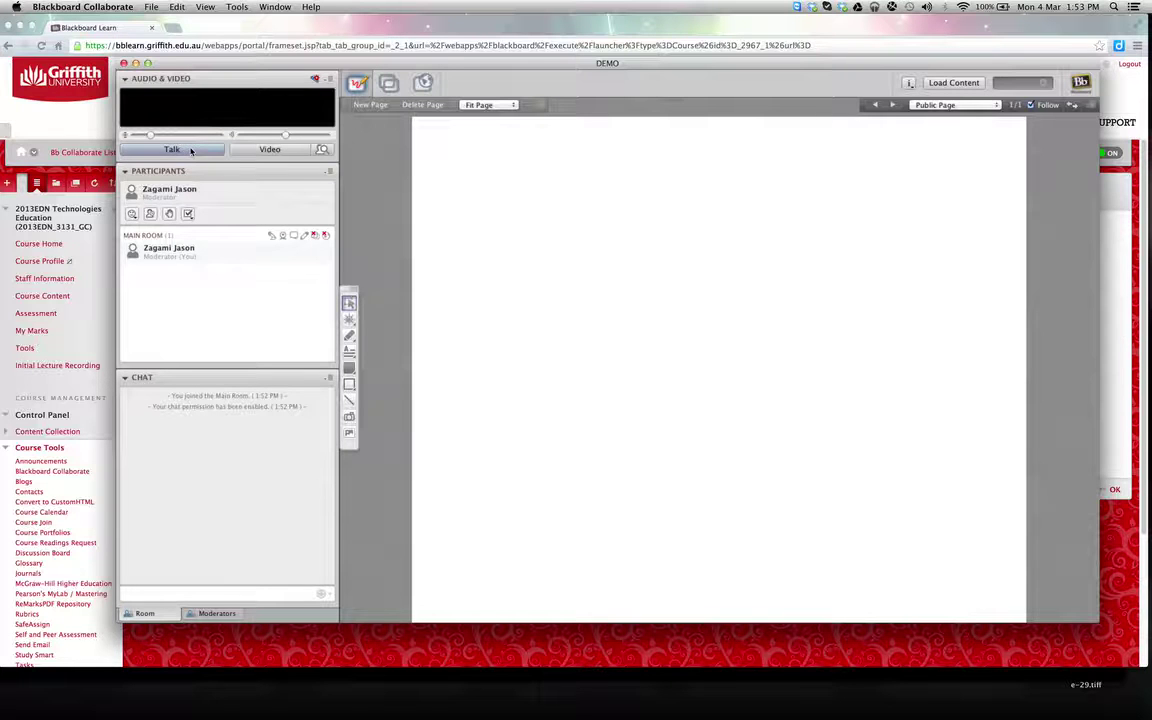
pyautogui.click(189, 149)
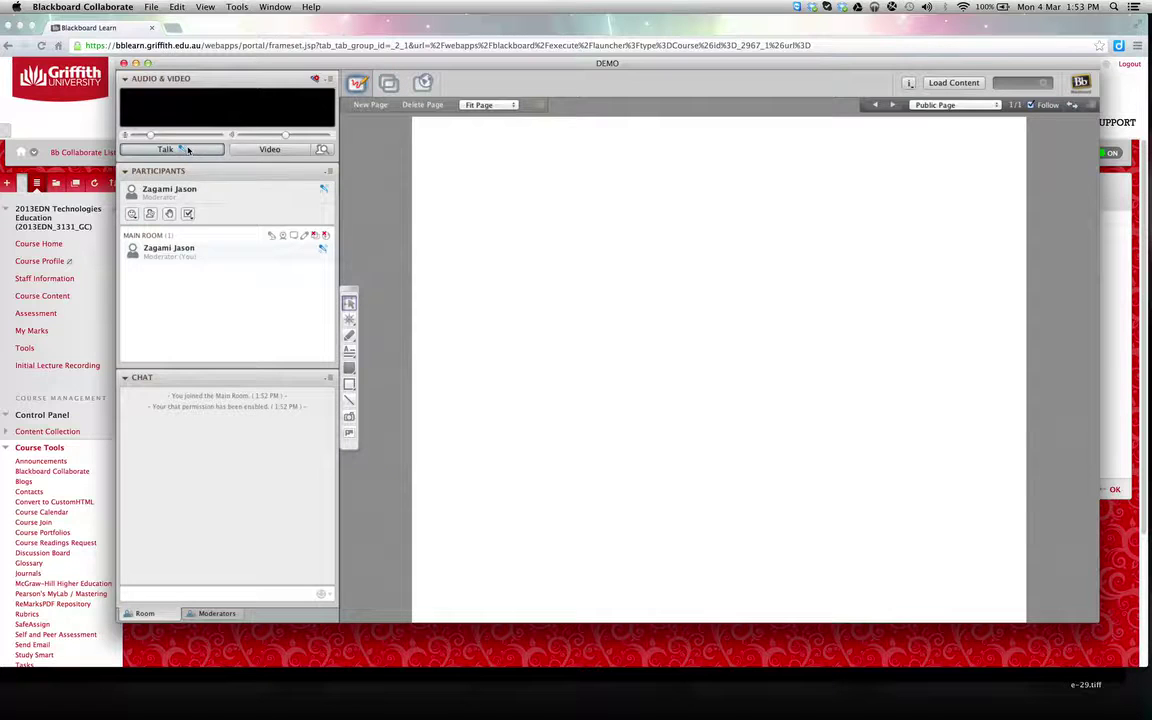
pyautogui.click(186, 150)
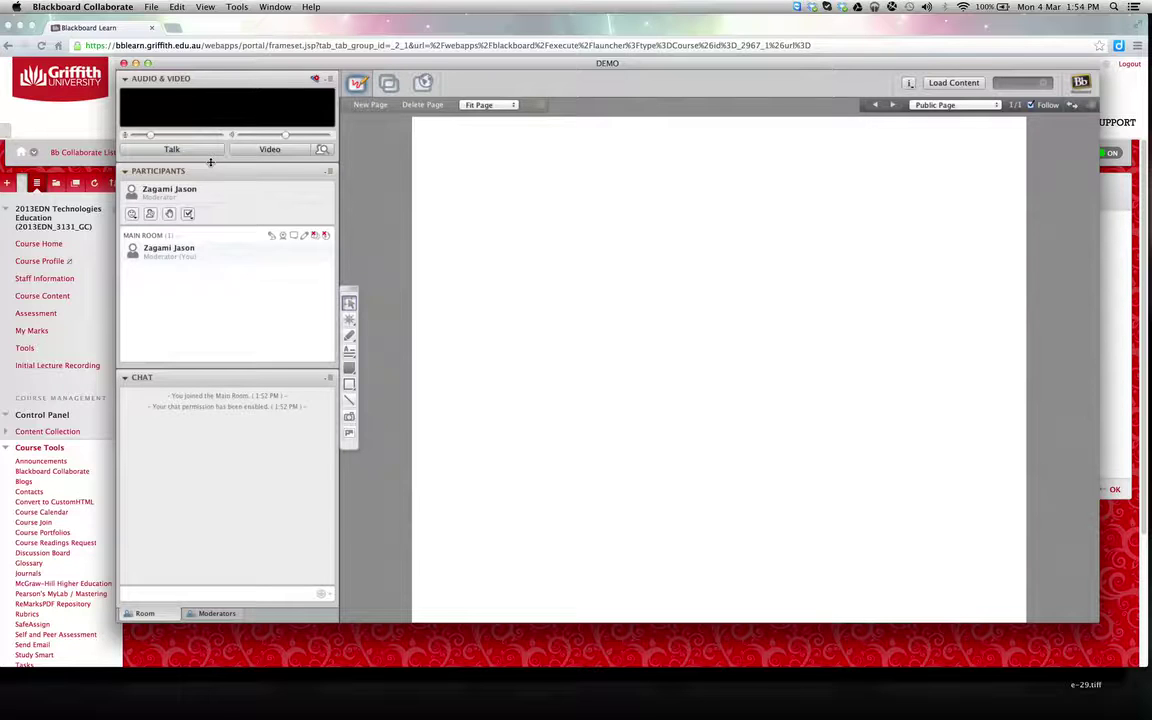
pyautogui.click(269, 150)
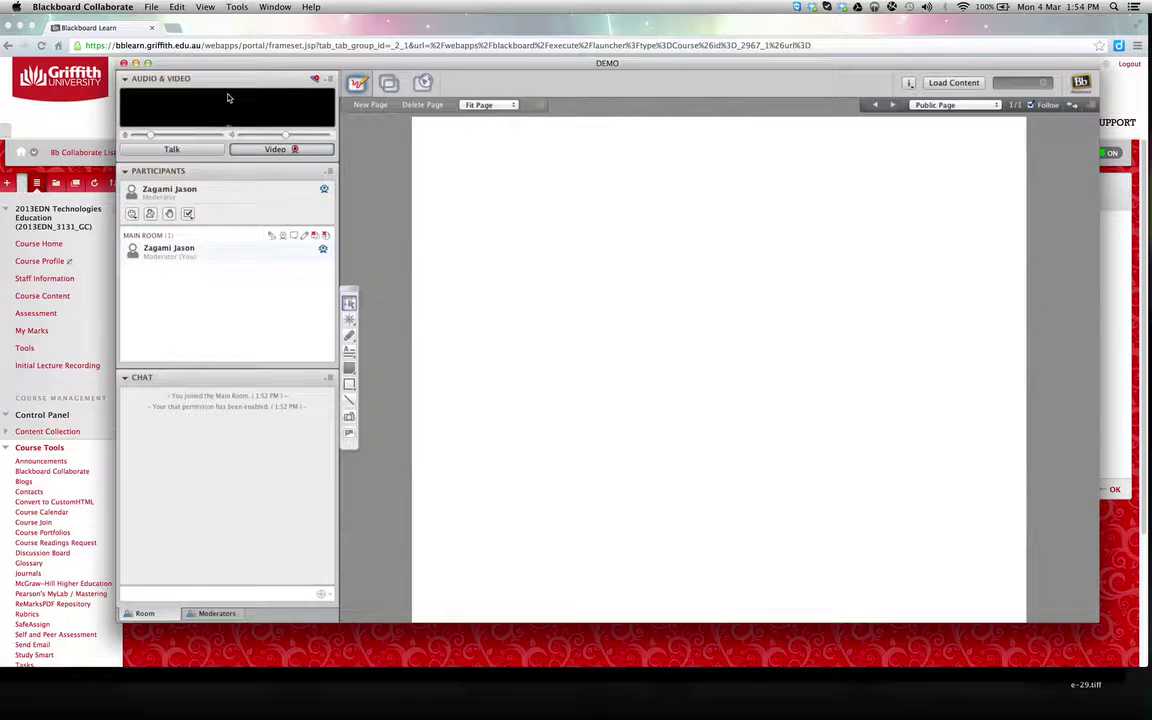
pyautogui.moveTo(218, 78); pyautogui.dragTo(445, 131)
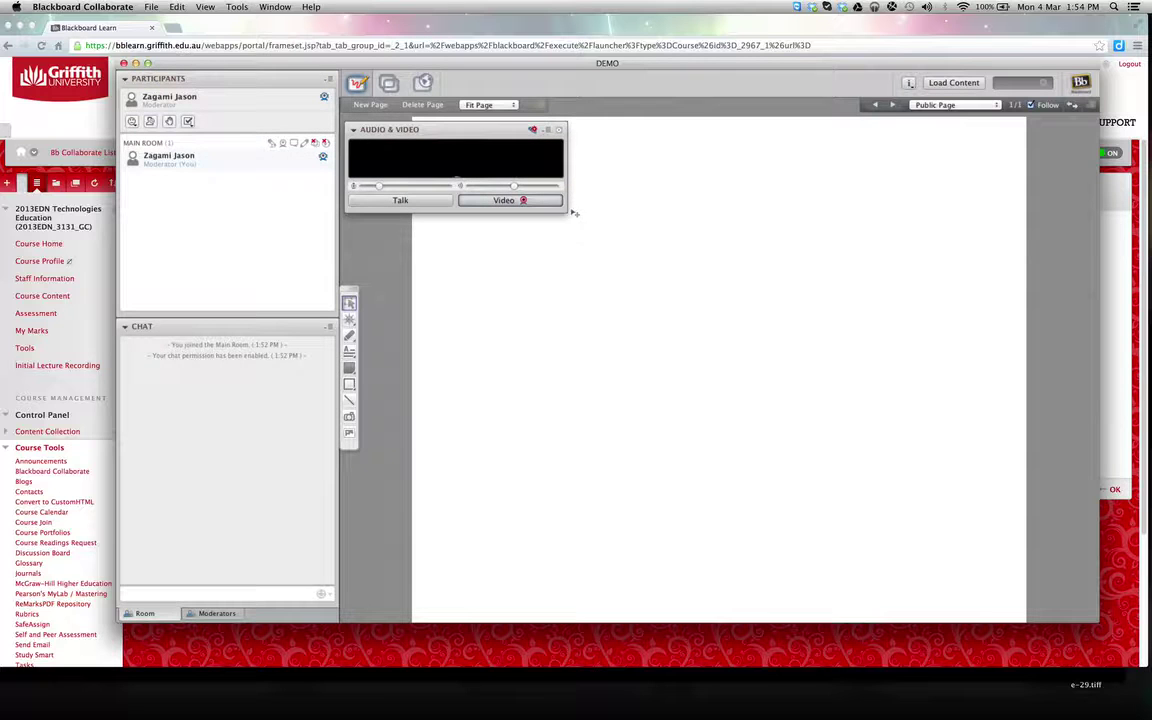
pyautogui.moveTo(566, 210); pyautogui.dragTo(1016, 527)
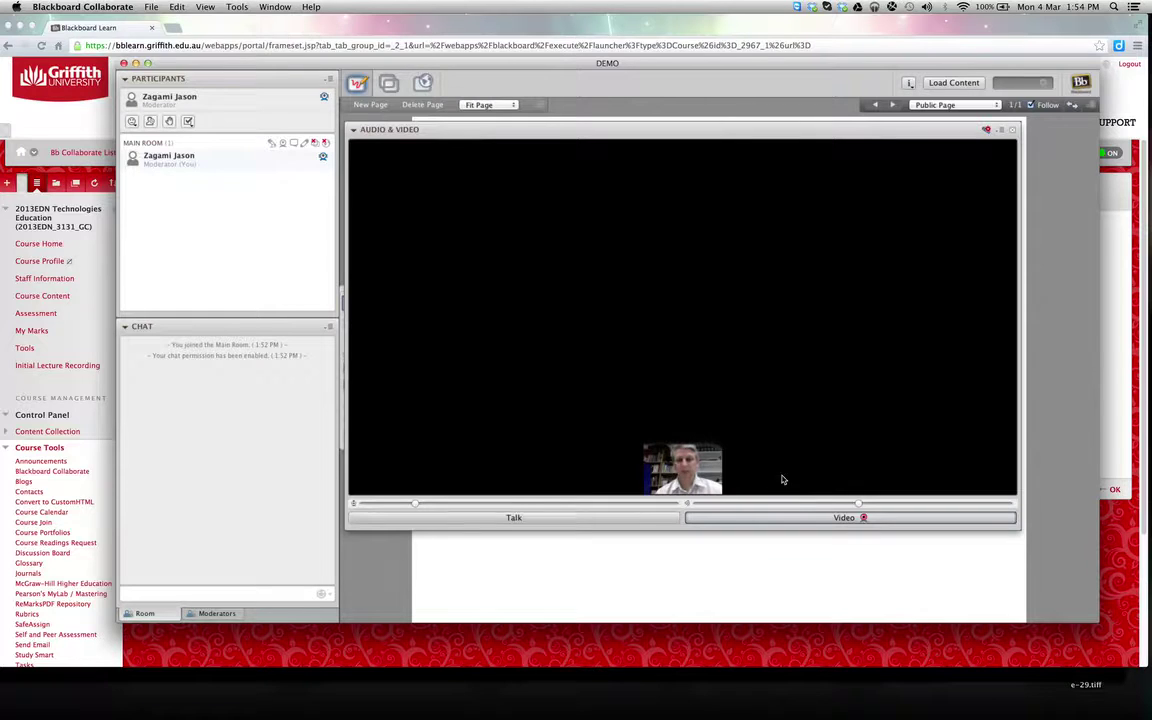
pyautogui.click(837, 518)
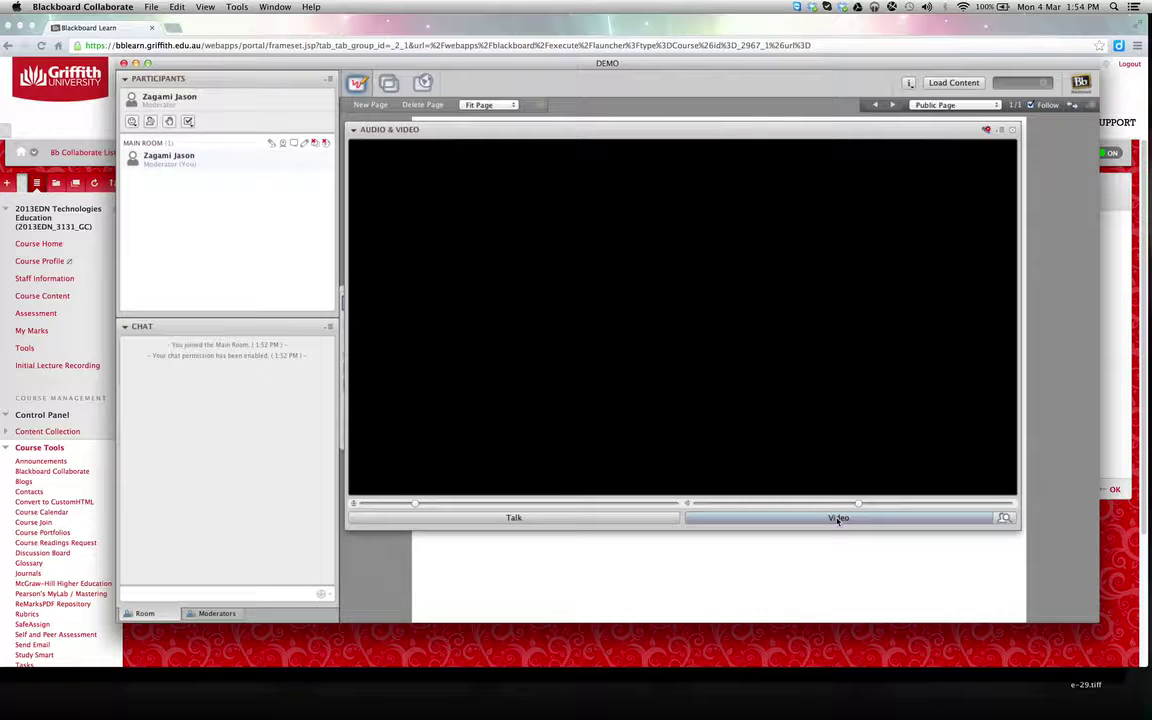
pyautogui.click(1000, 129)
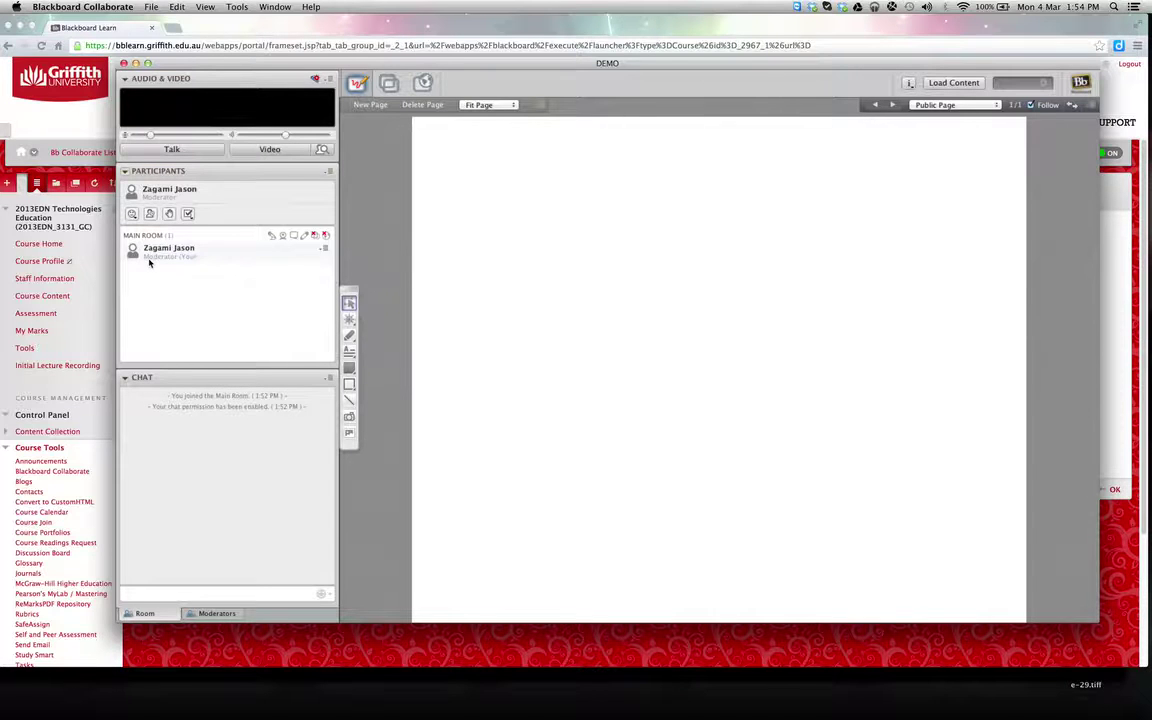
pyautogui.click(212, 613)
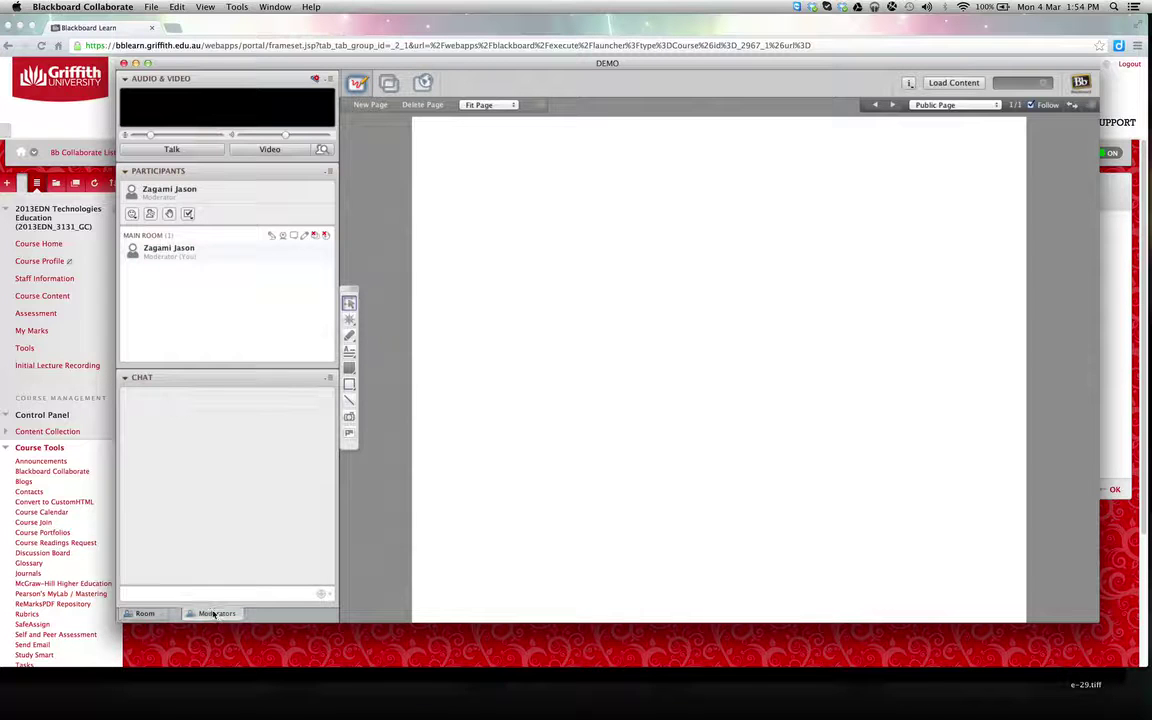
pyautogui.click(158, 613)
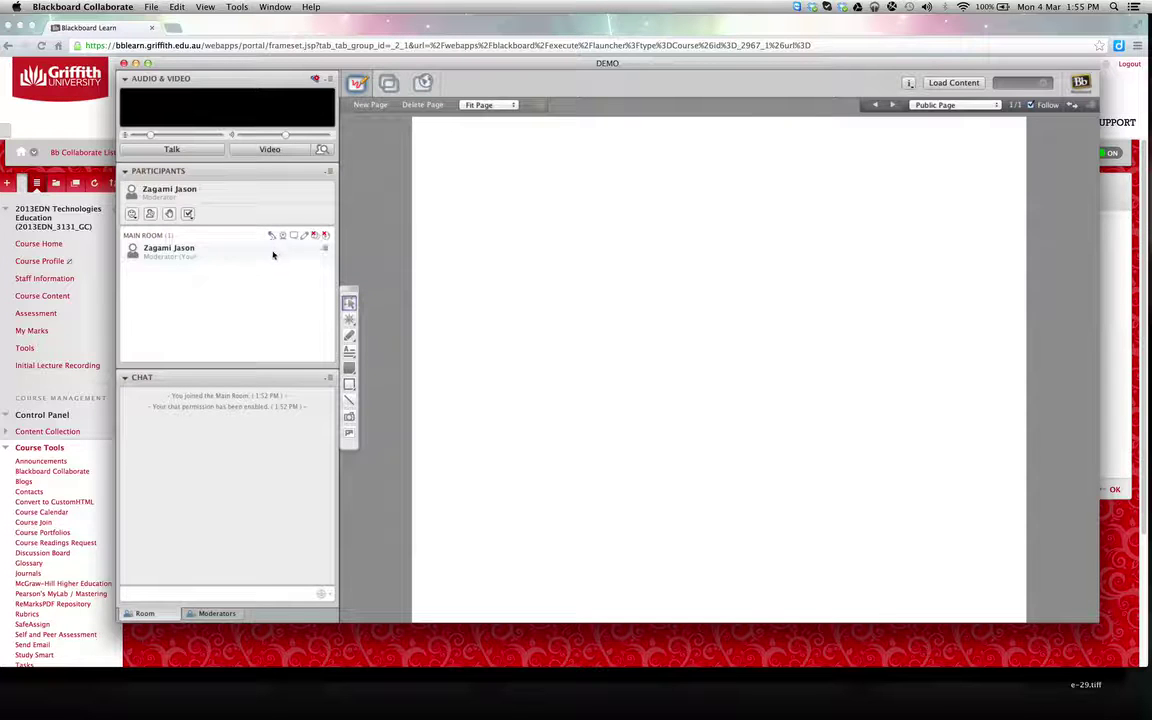
pyautogui.click(172, 149)
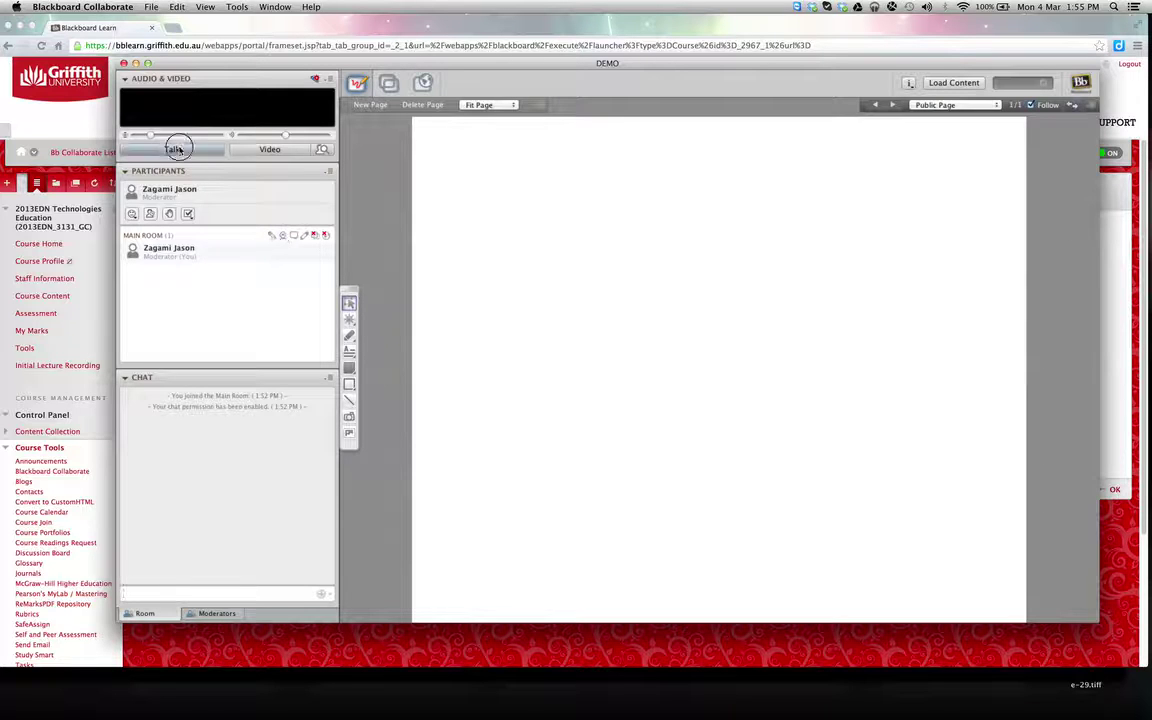
pyautogui.click(262, 150)
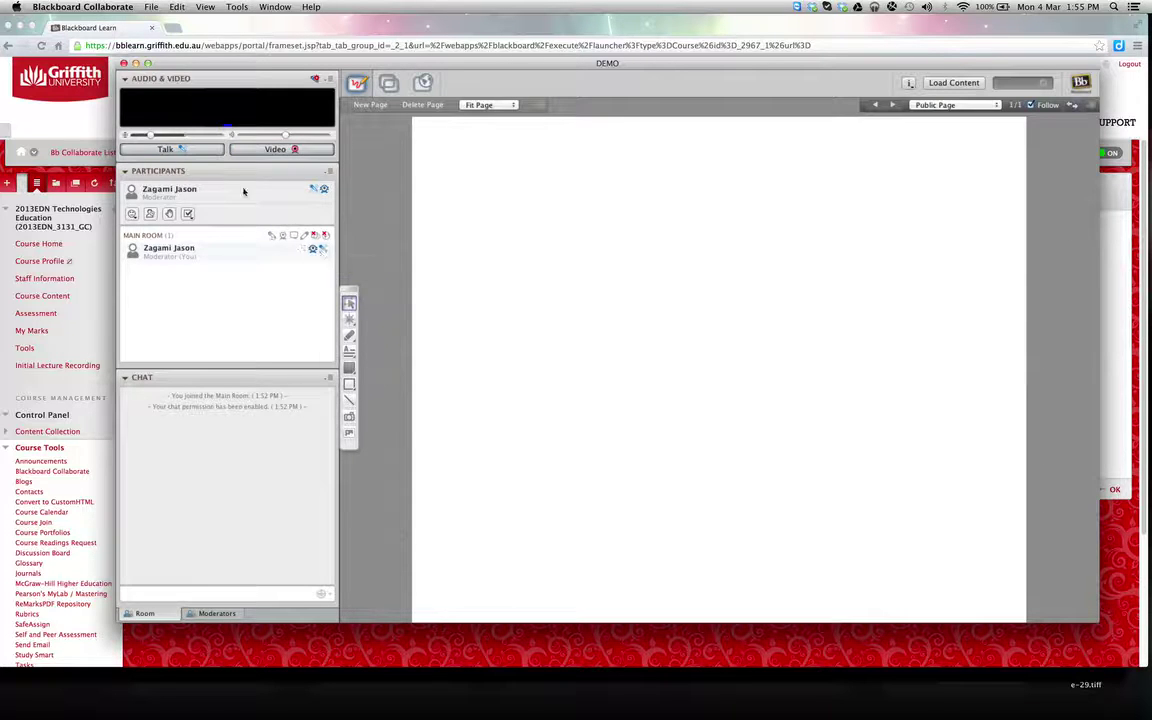
pyautogui.click(196, 149)
pyautogui.click(250, 150)
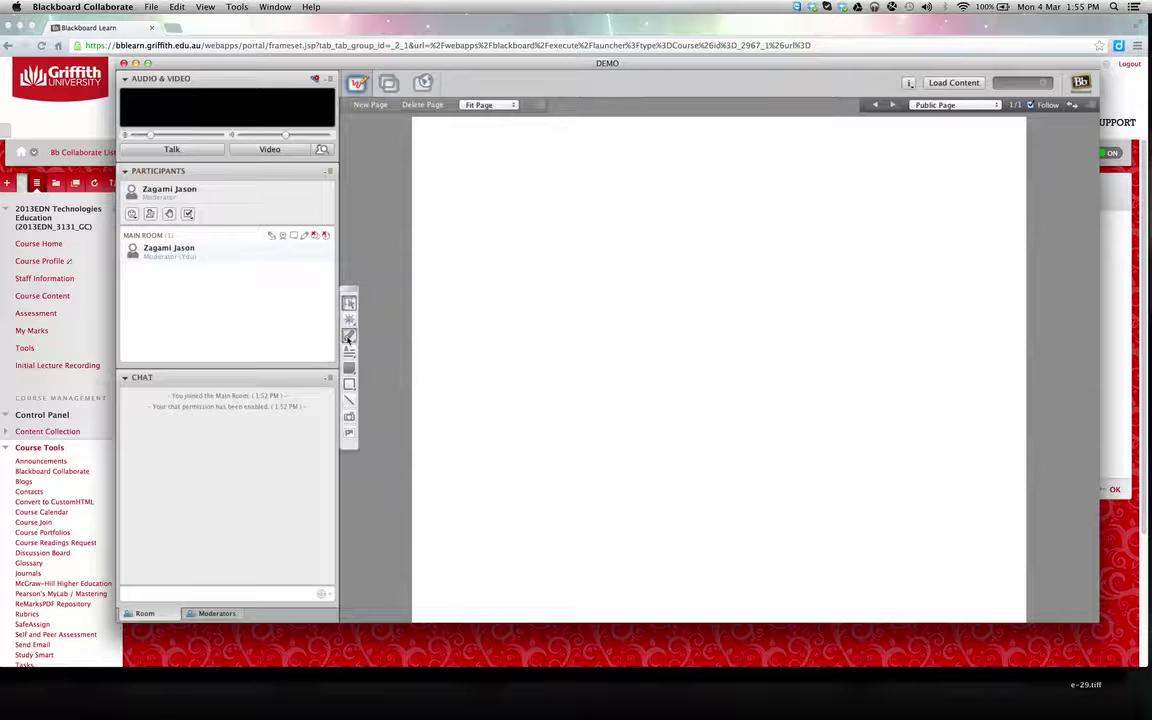
# With the Pencil tool, draw a face outline, two eyes and a curved smile on the whiteboard.
pyautogui.moveTo(349, 335)
pyautogui.click(363, 335)
pyautogui.moveTo(597, 247)
pyautogui.mouseDown()
pyautogui.moveTo(725, 391)
pyautogui.moveTo(632, 239)
pyautogui.moveTo(602, 257)
pyautogui.moveTo(612, 290)
pyautogui.mouseUp()
pyautogui.moveTo(705, 286); pyautogui.dragTo(700, 290)
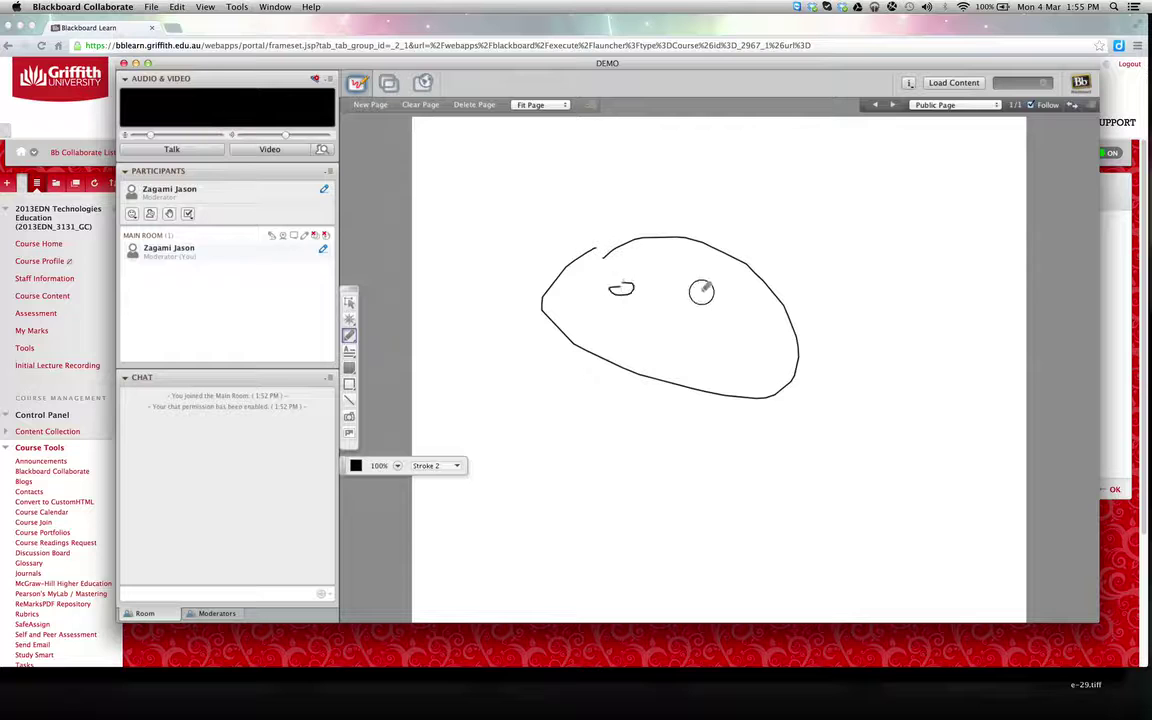
pyautogui.moveTo(661, 341); pyautogui.dragTo(725, 345)
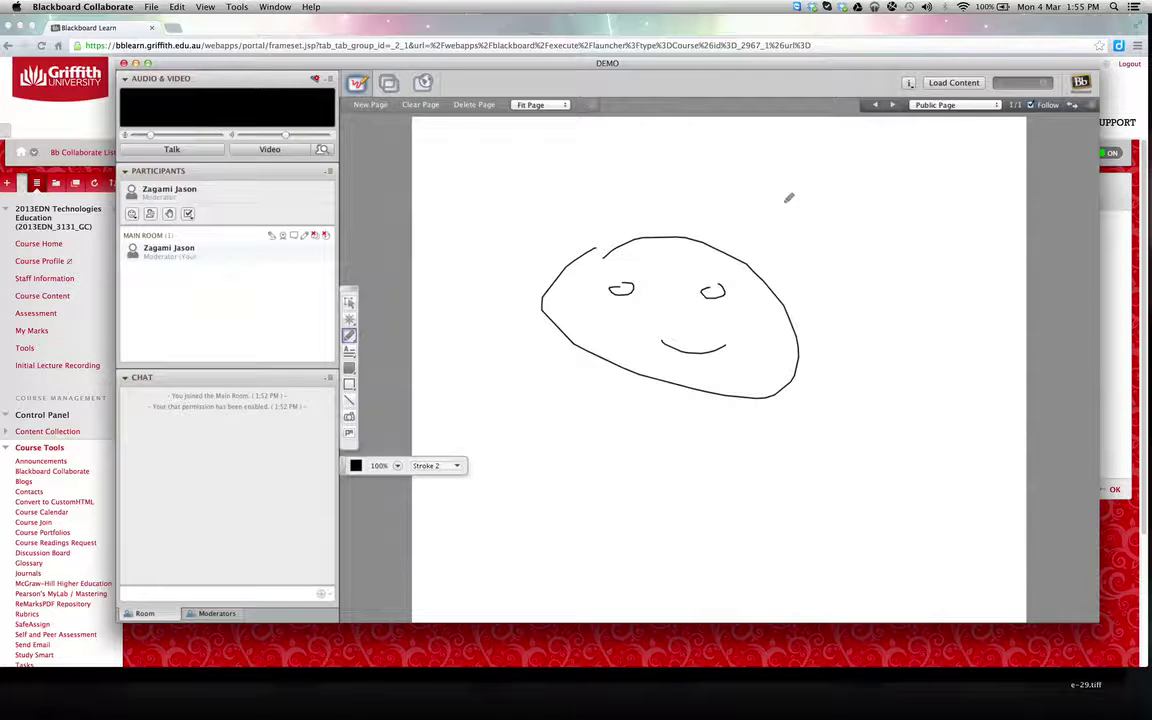
pyautogui.click(389, 84)
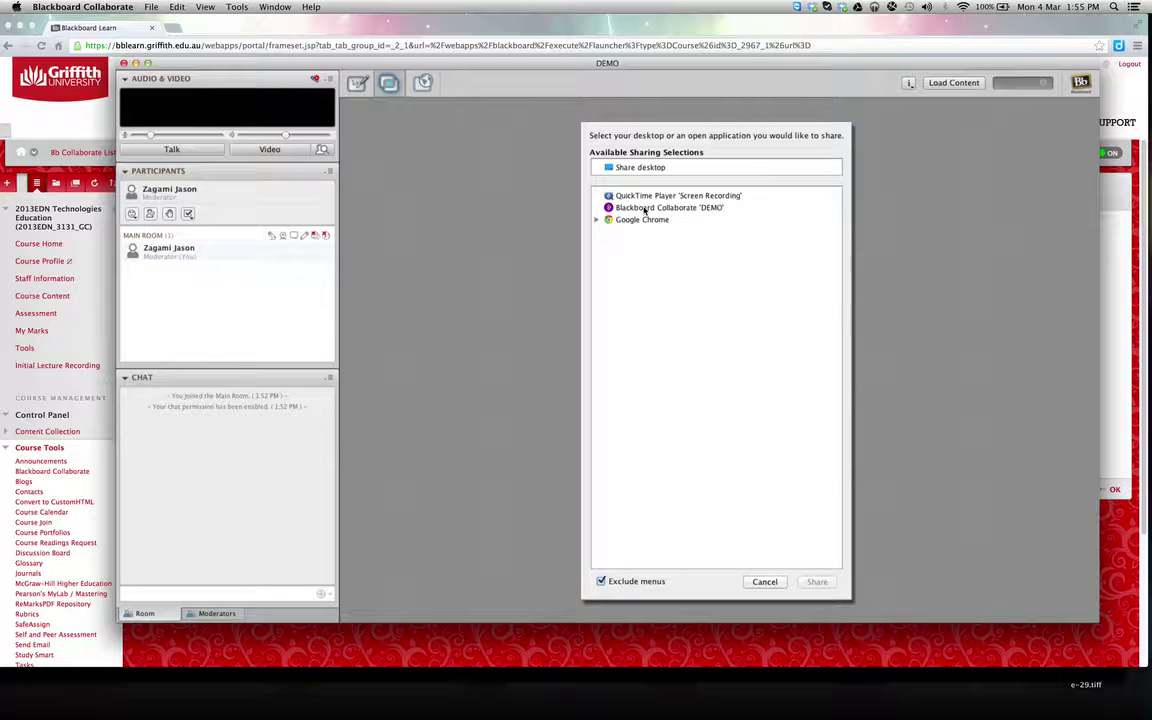
pyautogui.click(424, 84)
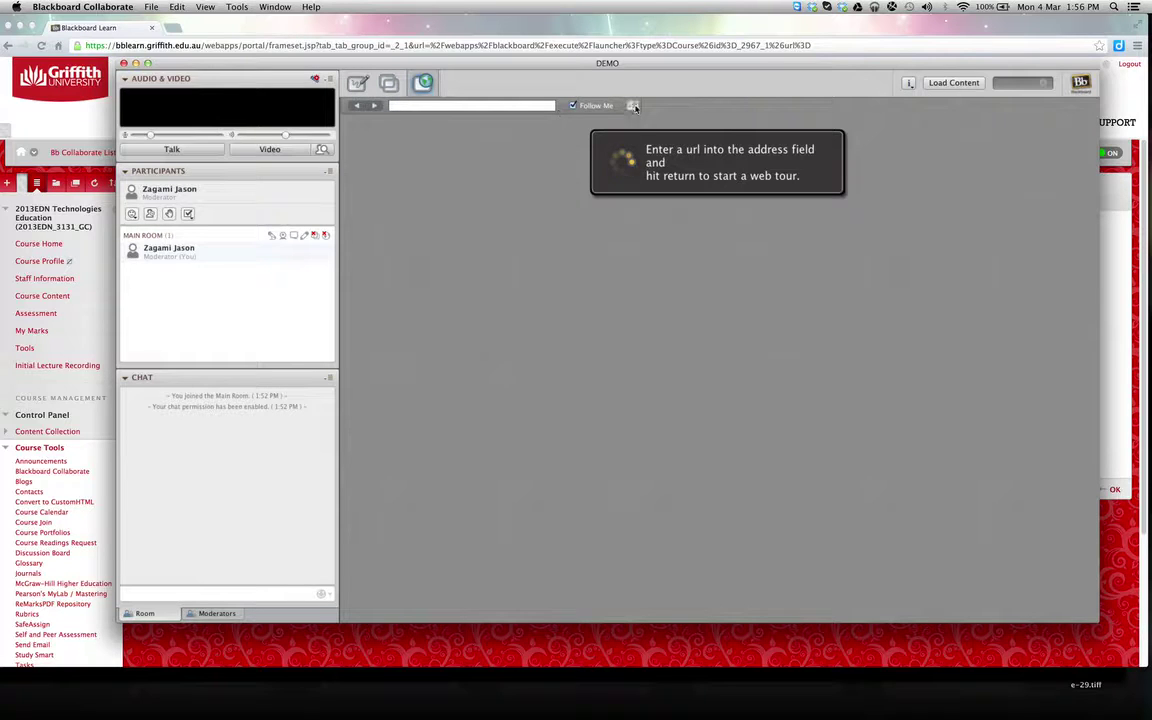
pyautogui.click(633, 107)
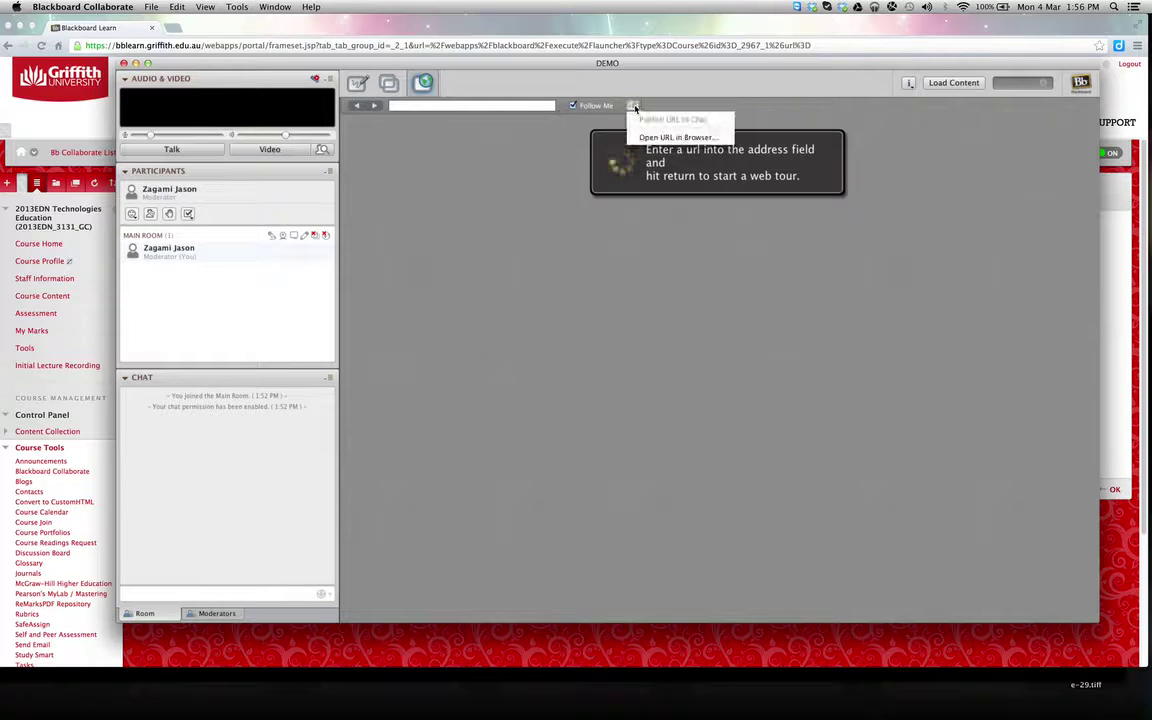
pyautogui.click(357, 83)
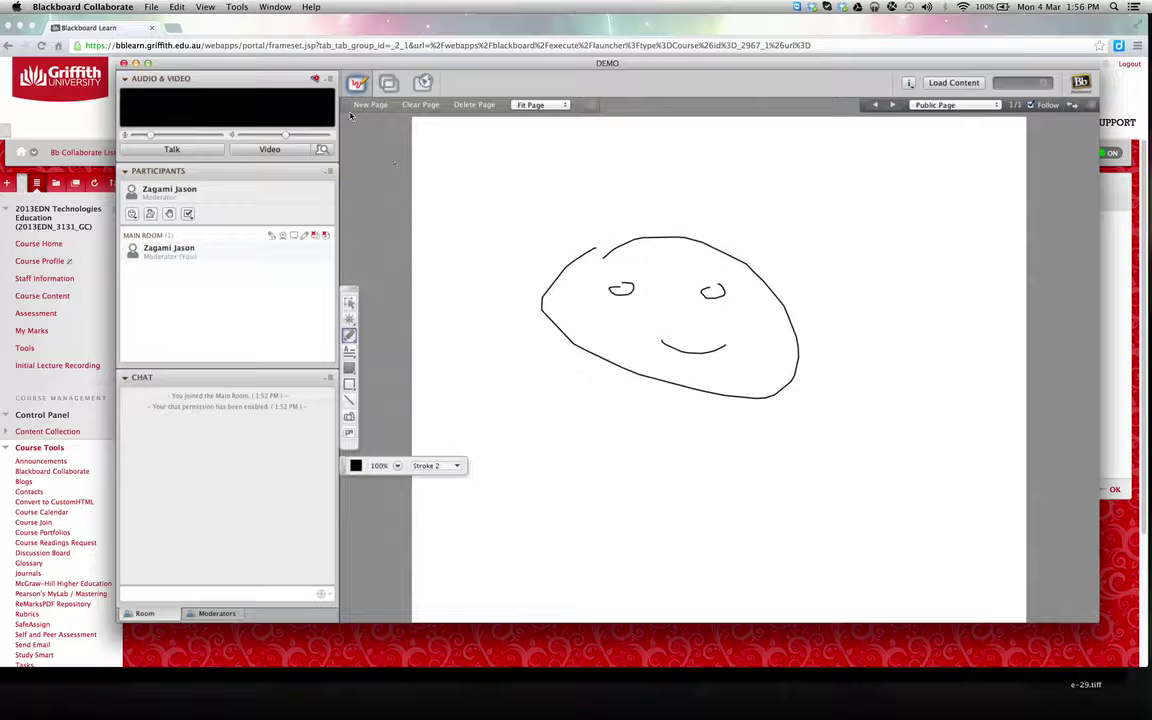
# Start a Tools > Timer countdown from 00:30:00 for all participants.
pyautogui.click(236, 8)
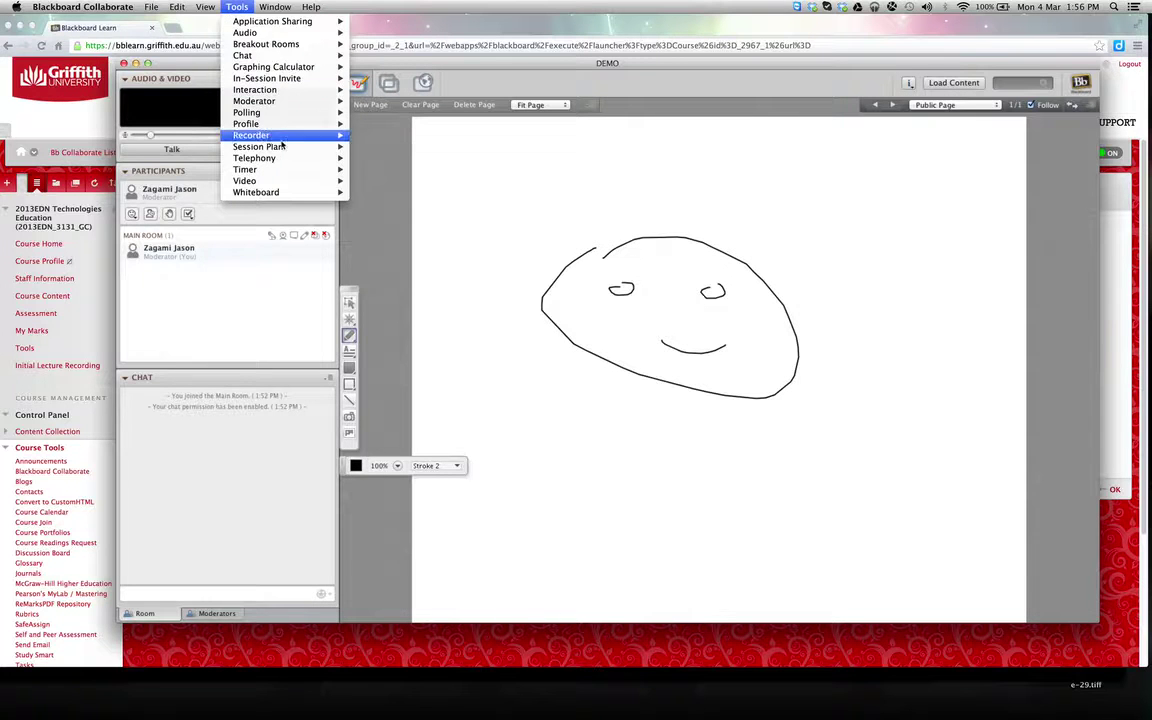
pyautogui.moveTo(292, 116)
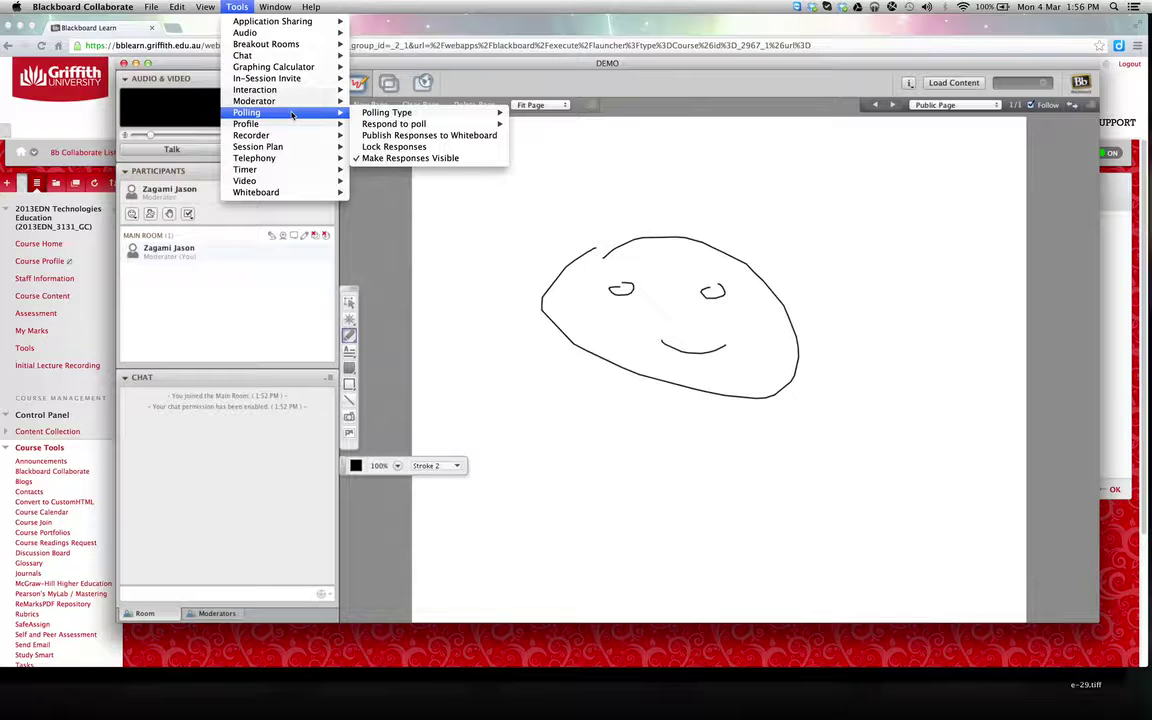
pyautogui.moveTo(300, 170)
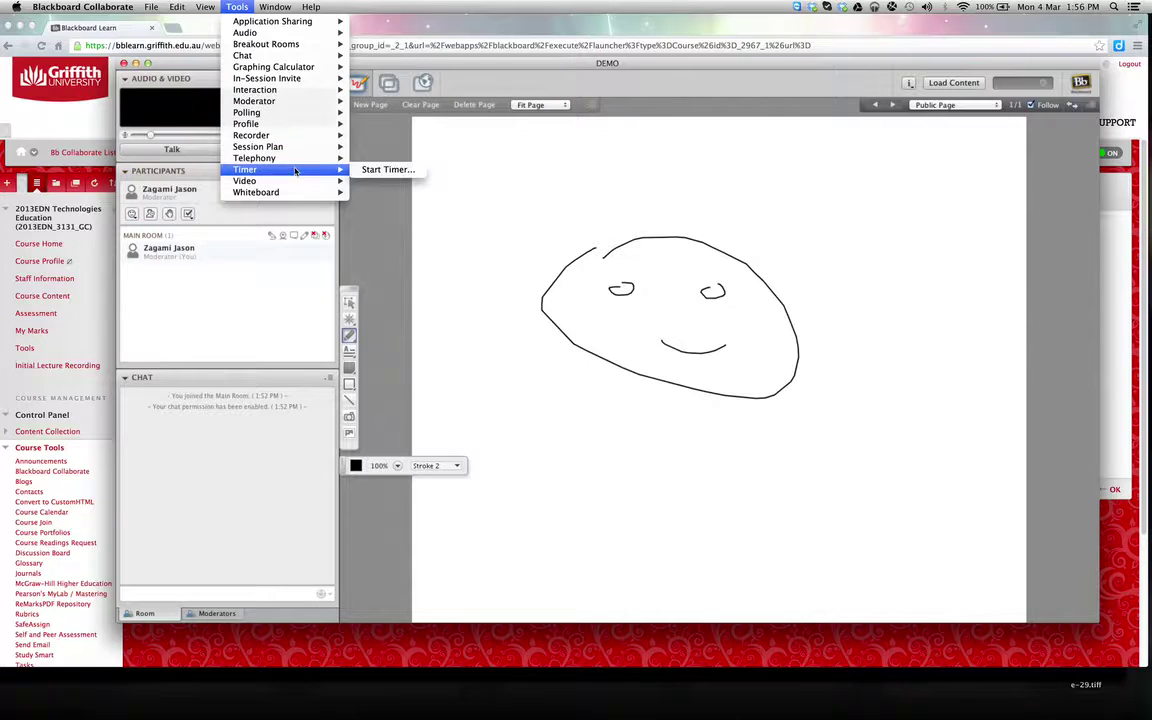
pyautogui.click(381, 174)
pyautogui.click(609, 257)
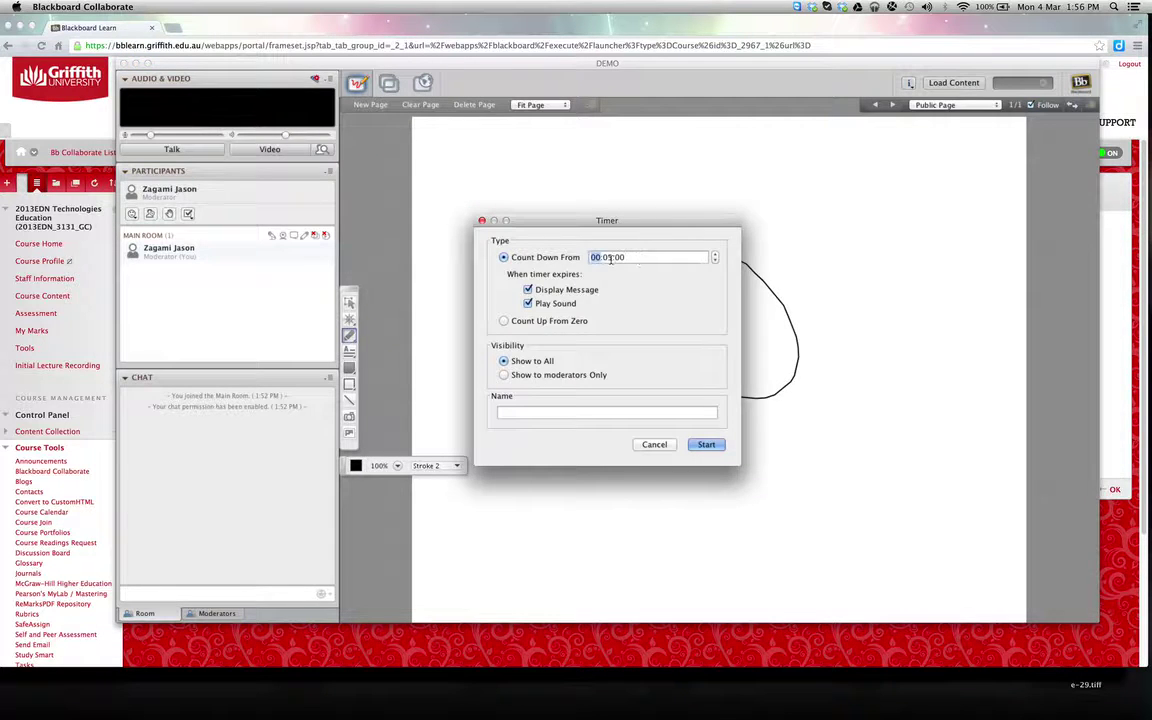
pyautogui.write('5')
pyautogui.write('10')
pyautogui.write('30')
pyautogui.click(706, 444)
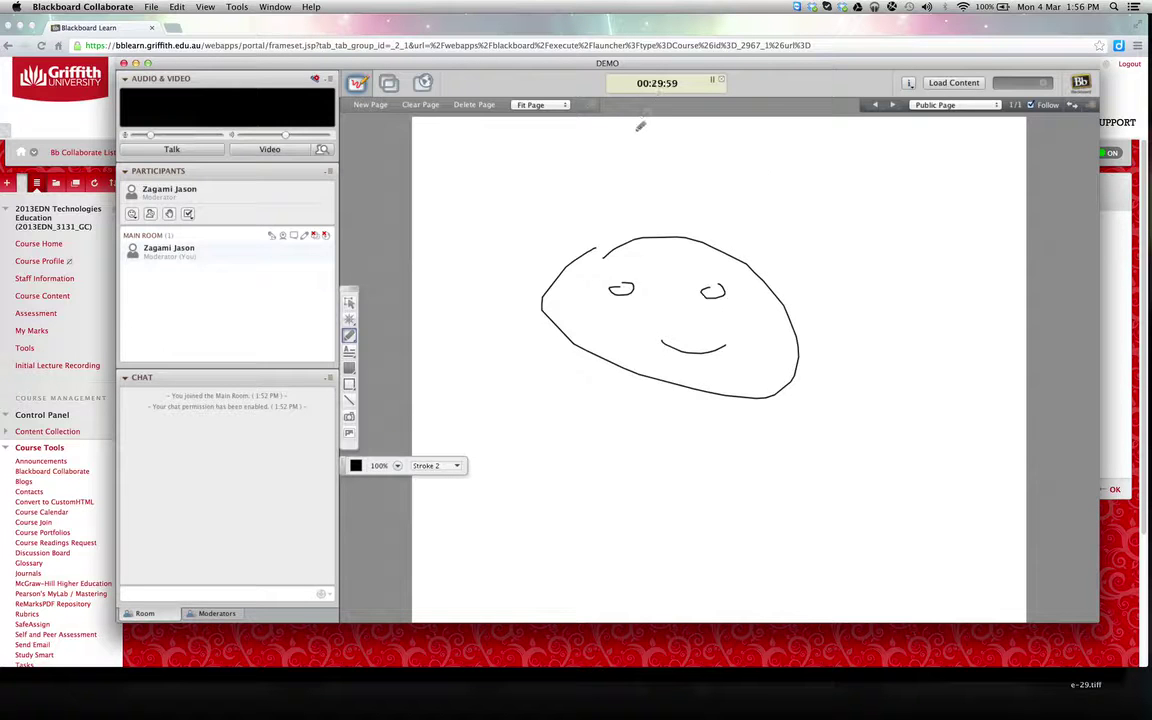